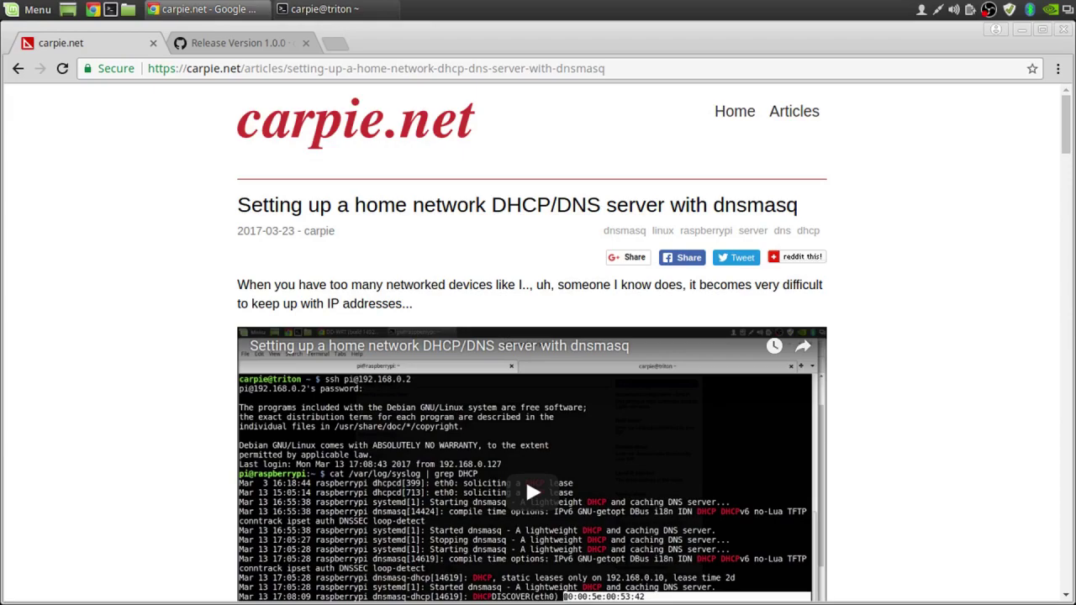
Step: Copy the download link address of sid_1.0.0_all.deb from the Version 1.0.0 release page on GitHub
click(224, 42)
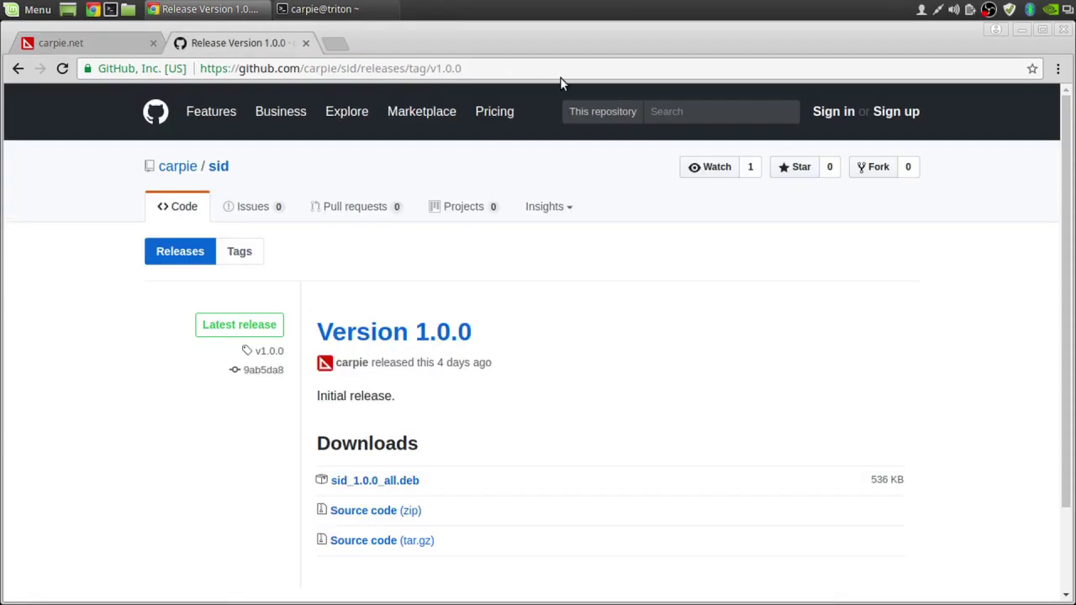
right_click(389, 485)
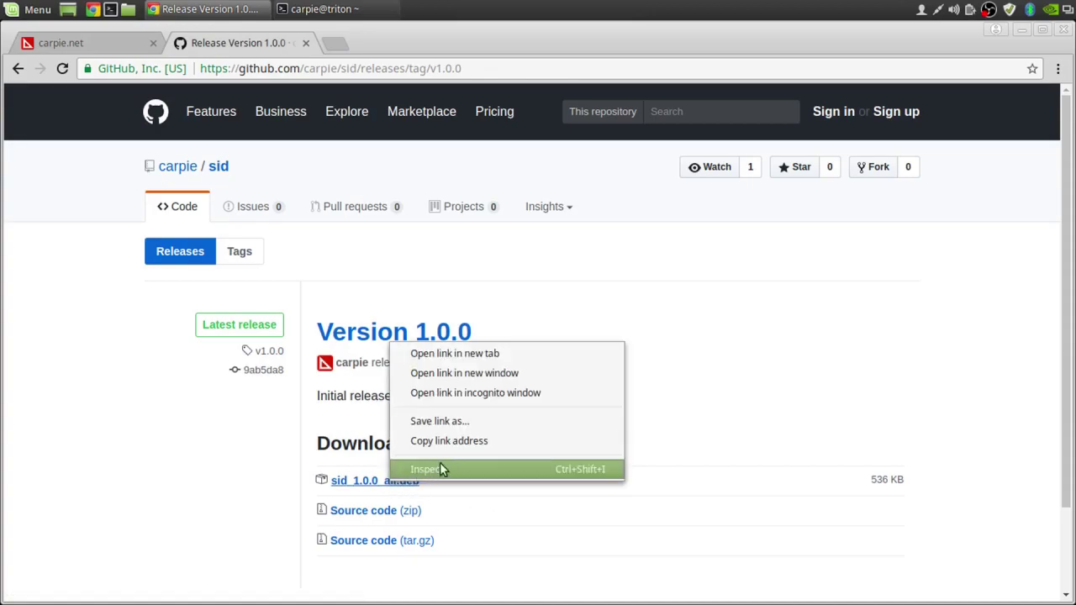
click(472, 439)
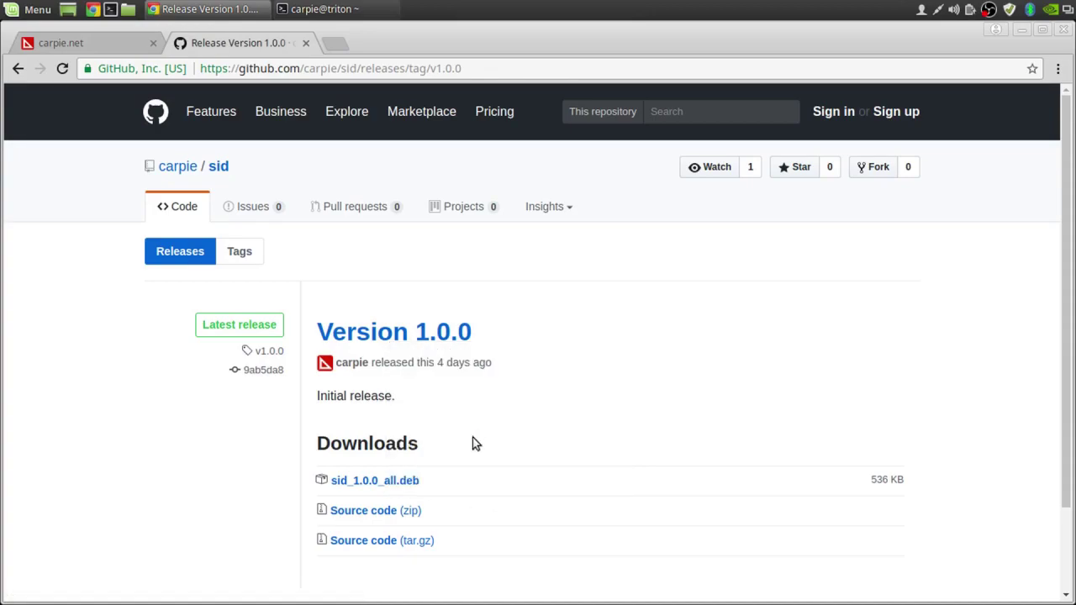
click(354, 9)
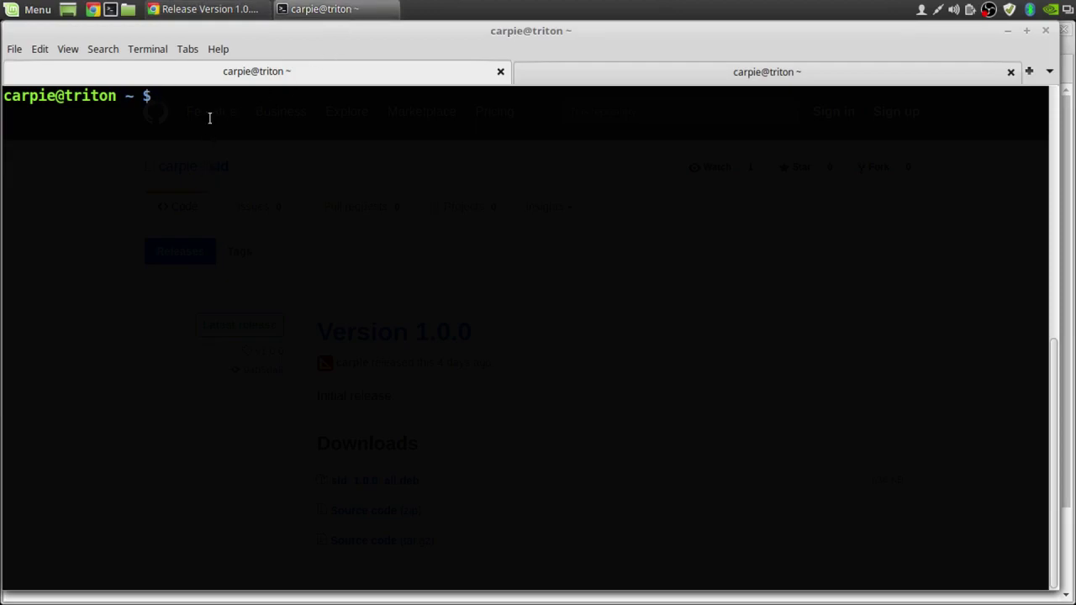
text(ssh pi@192.168.0.2)
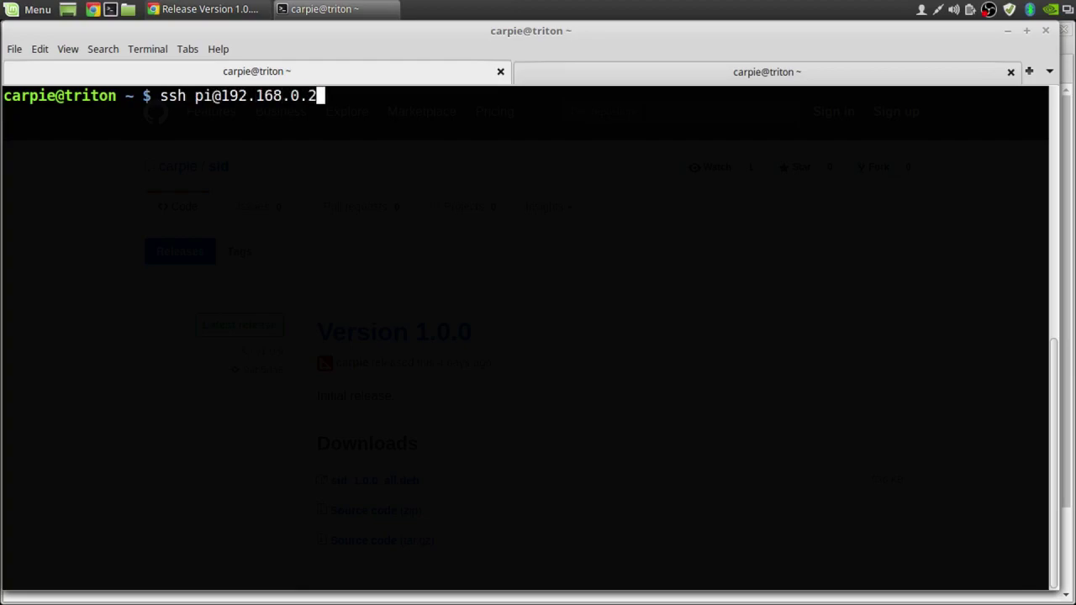
key(Return)
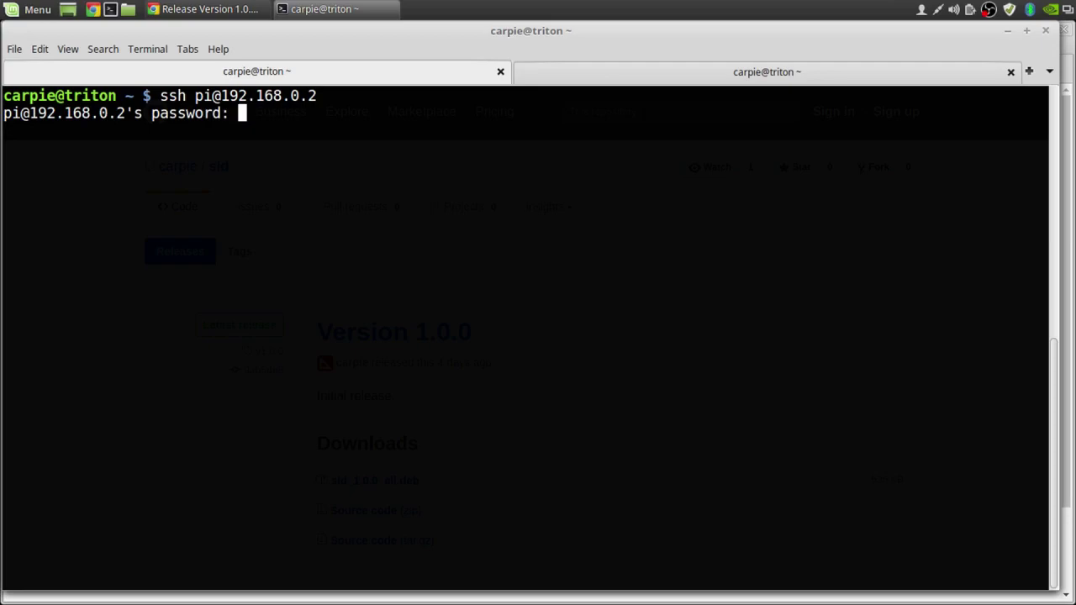
key(Return)
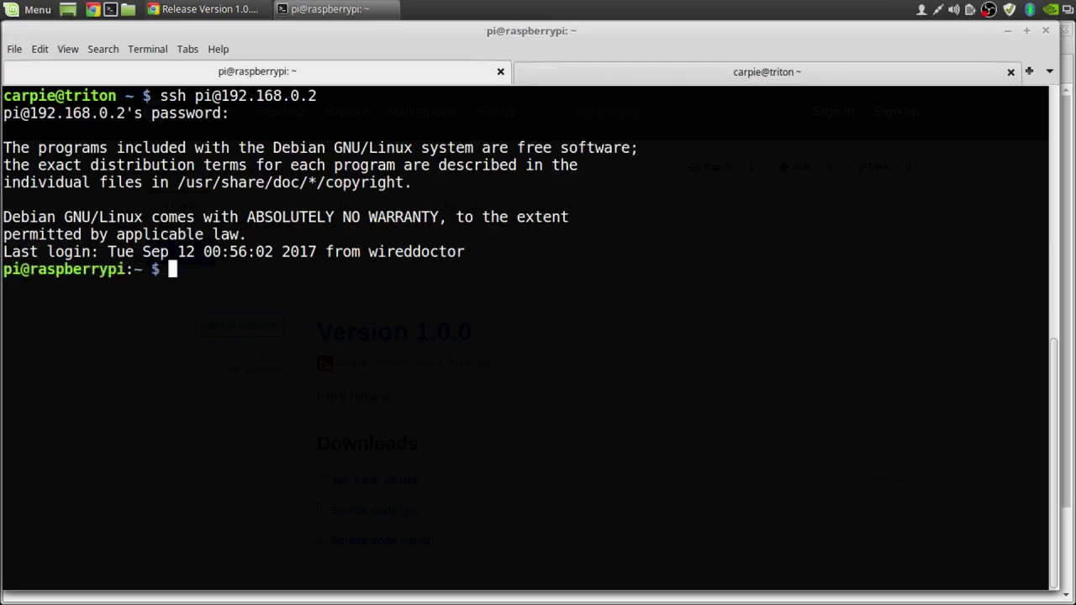
Step: Download sid_1.0.0_all.deb to the Raspberry Pi with wget, using the copied GitHub release link
text(wget)
right_click(440, 398)
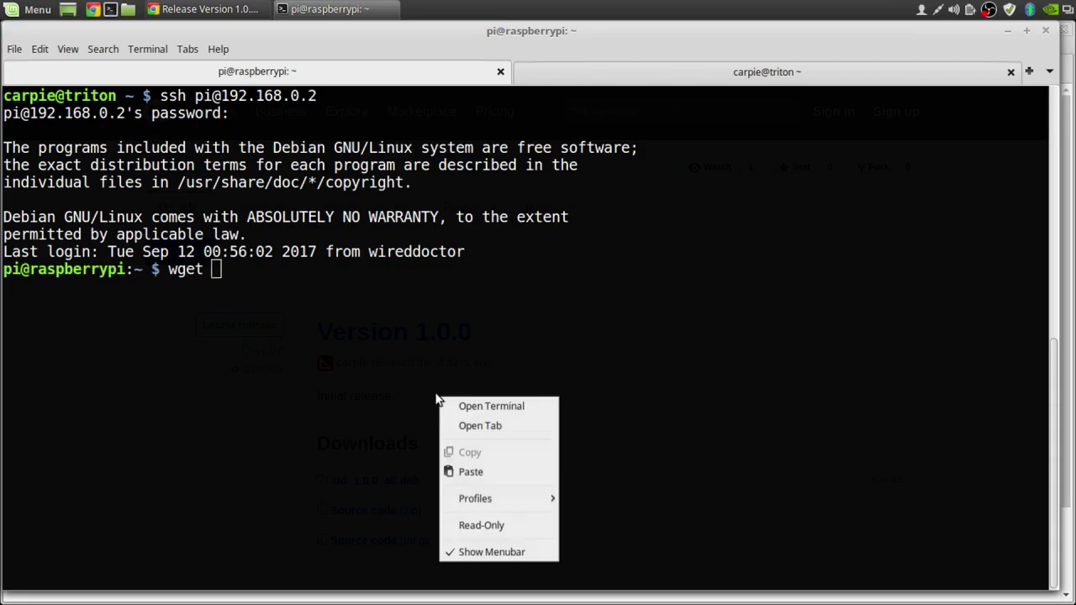
click(497, 472)
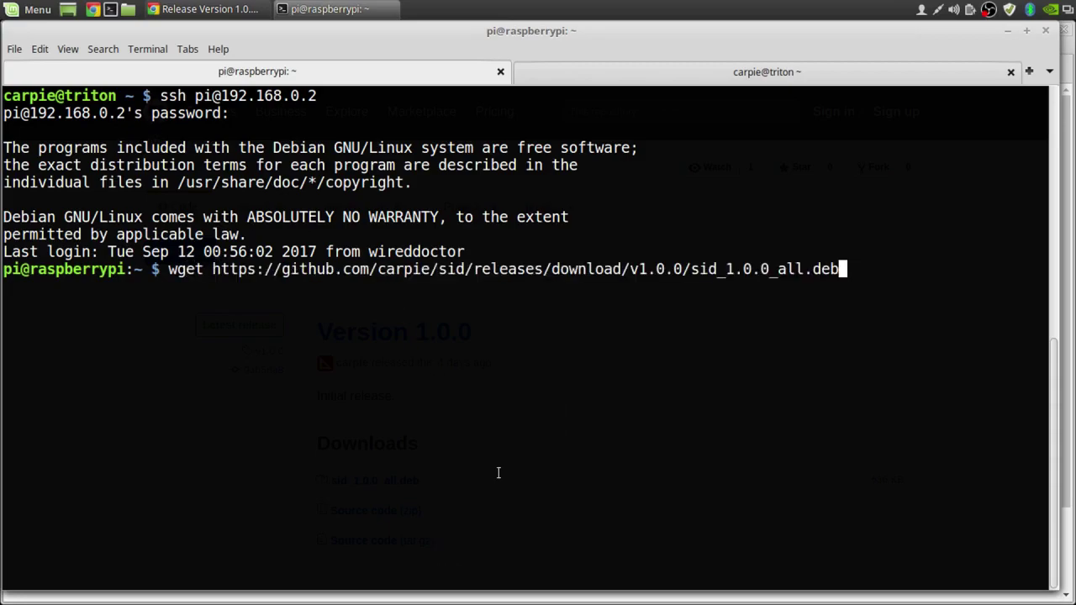
key(Return)
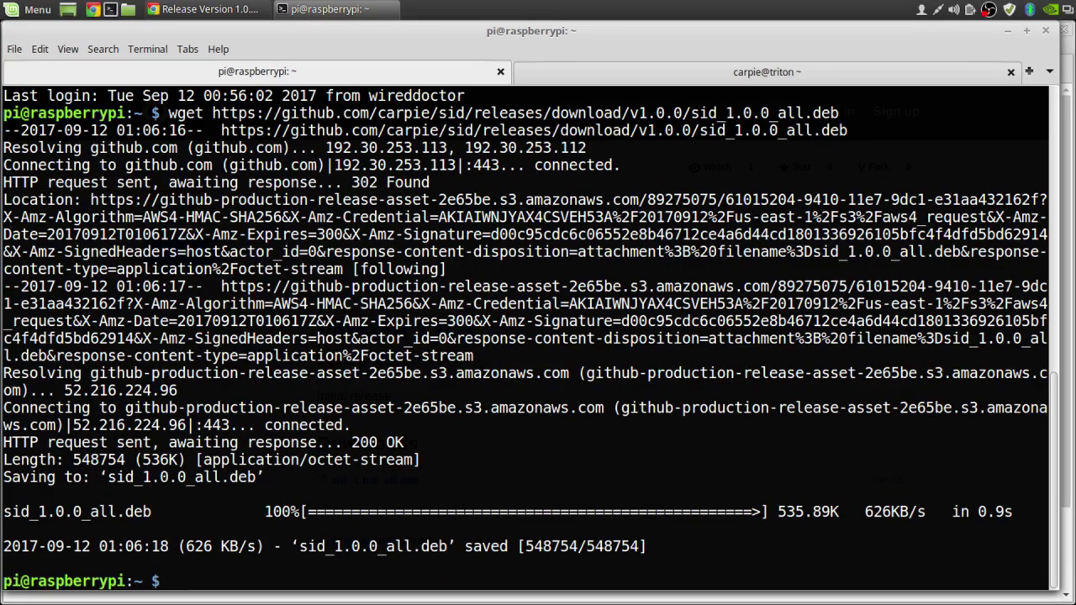
Step: List the home directory and install the sid_1.0.0_all.deb package using dpkg -i with sudo
text(ls)
key(Return)
text(sudo dpkg -i sid)
key(Tab)
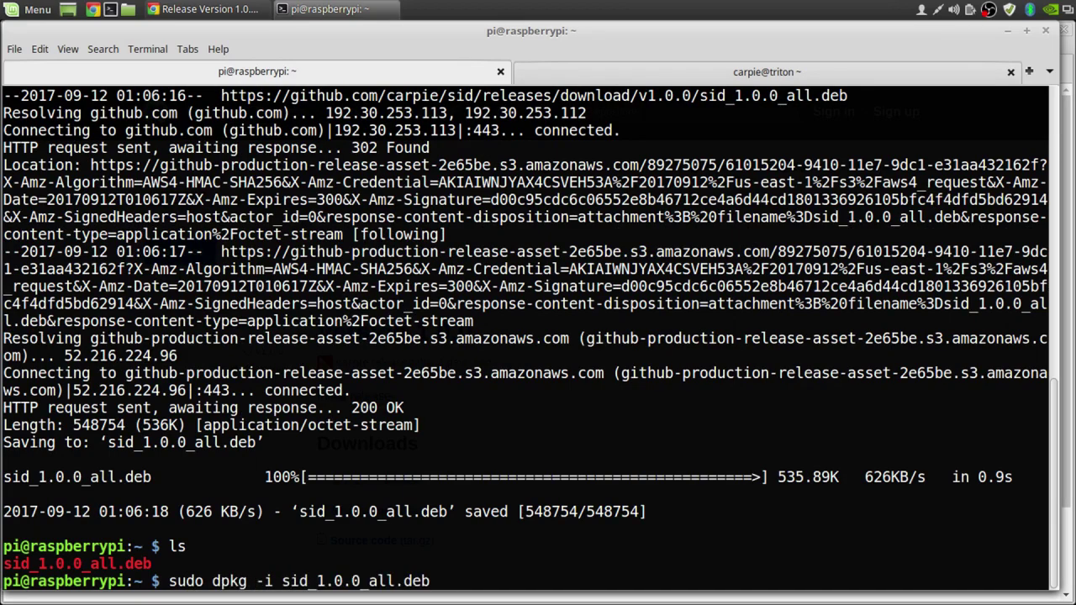
key(Return)
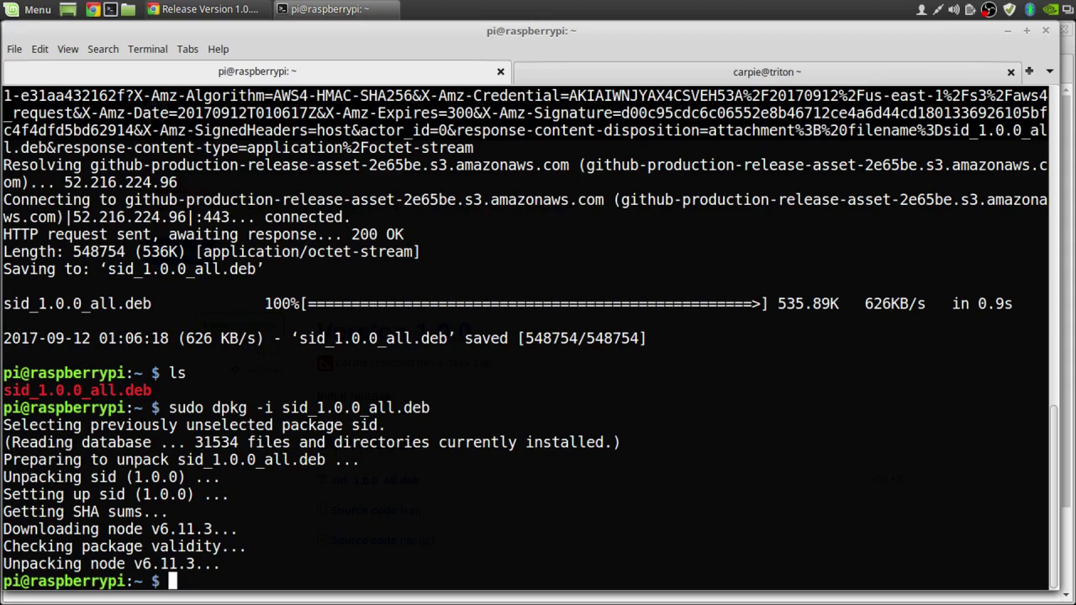
Step: Print the SID configuration file /opt/sid/src/.env and restart the sid service with sudo
text(cat /opt/sid)
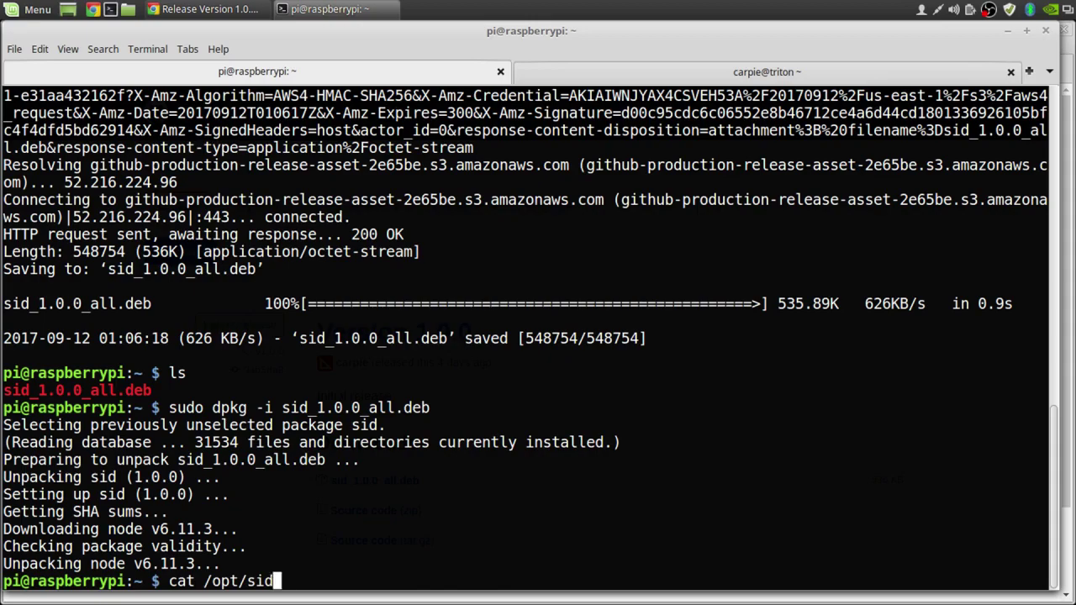
text(/src/.env)
key(Return)
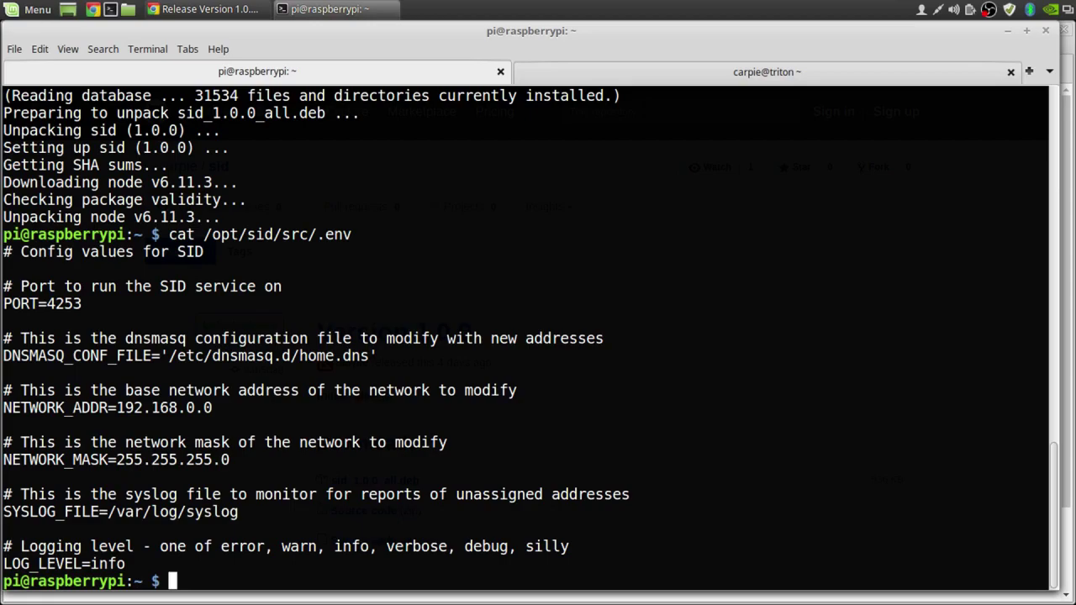
text(sudo service sid restart)
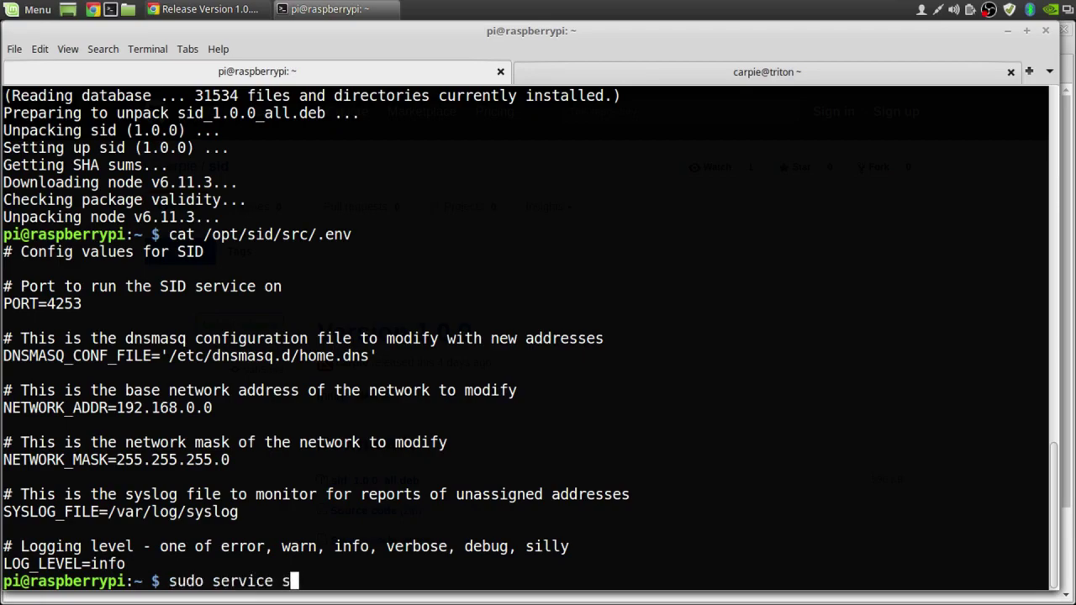
key(Return)
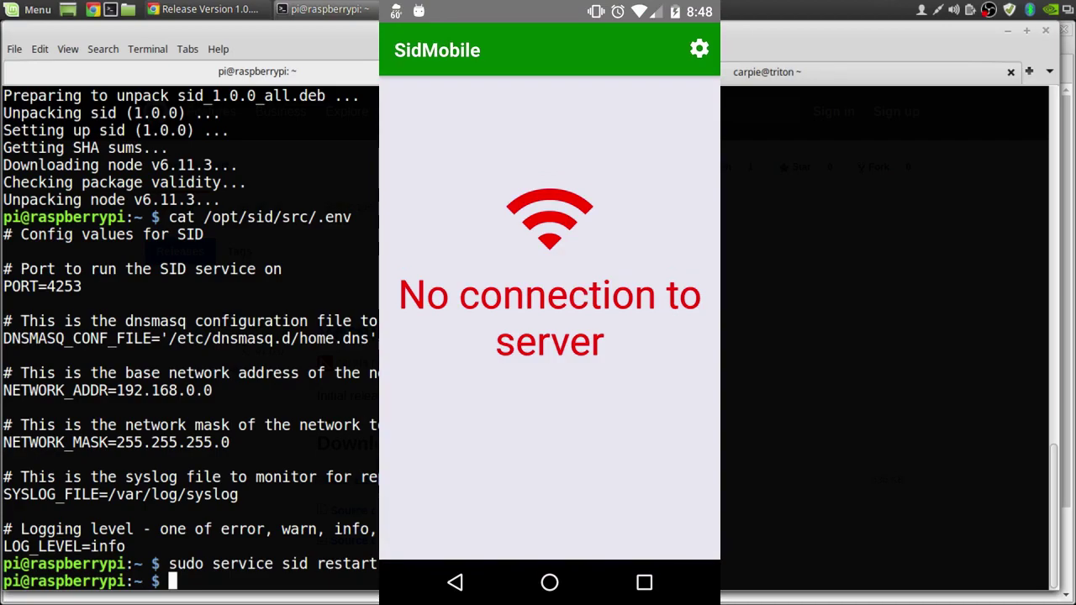
Step: In the SidMobile settings, set the DHCP server IP to 192.168.0.2 and save it
click(699, 49)
click(502, 117)
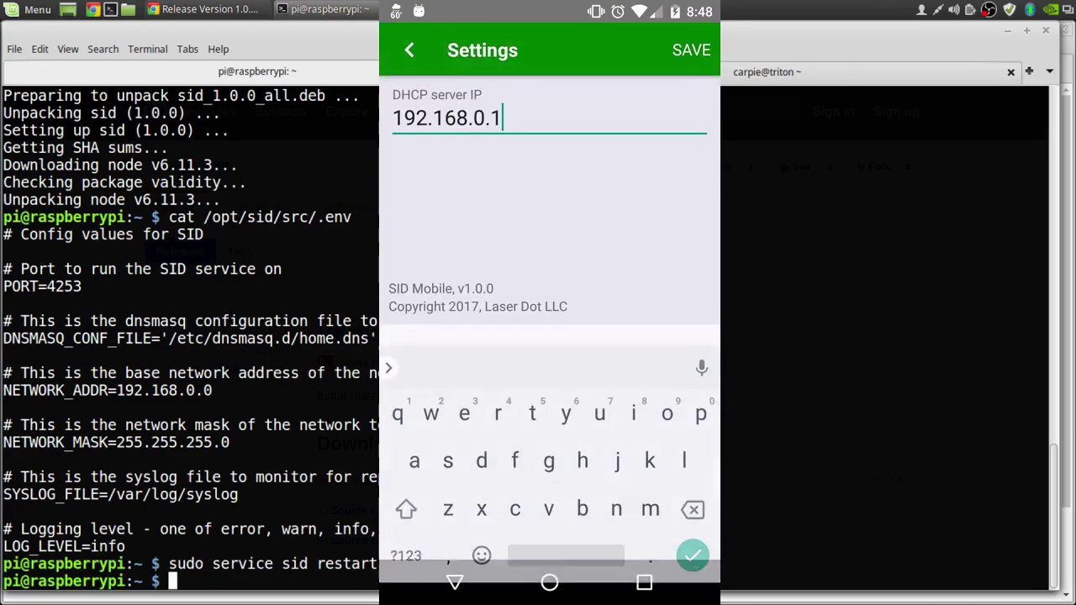
key(BackSpace)
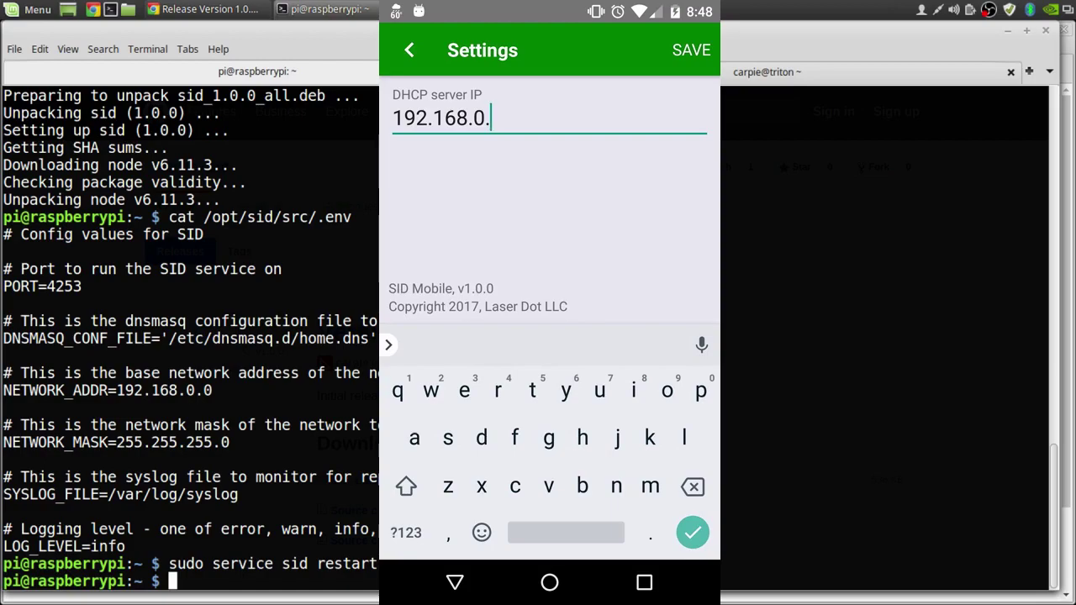
click(406, 531)
text(2)
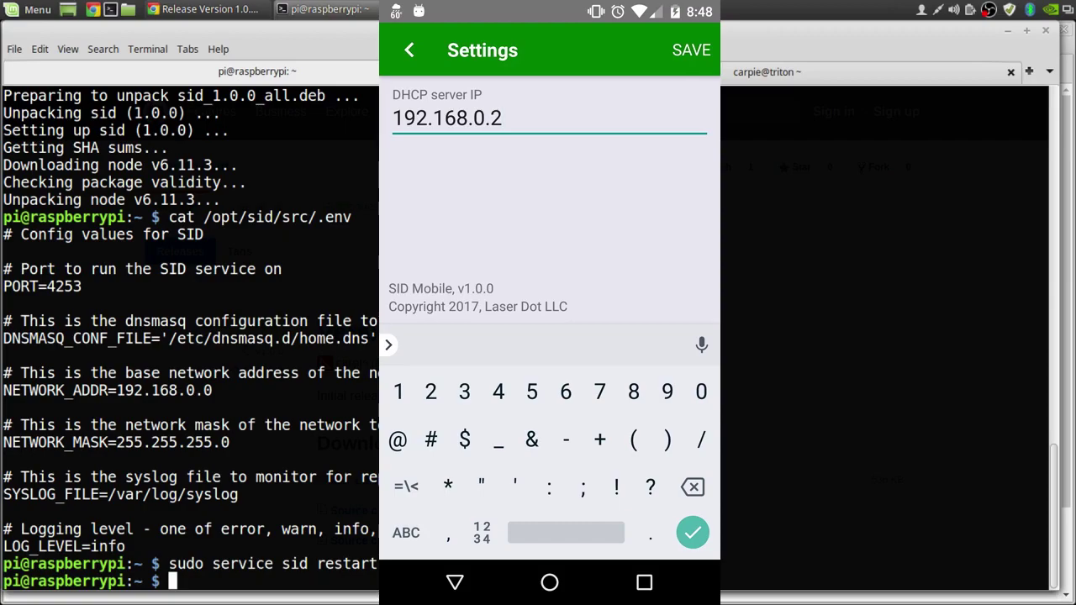
click(691, 49)
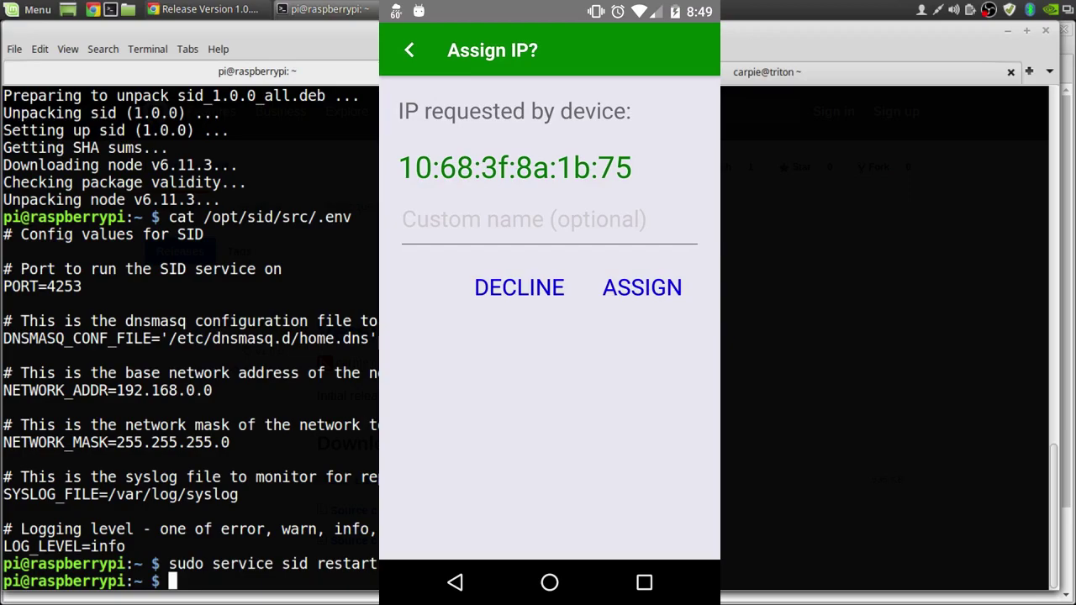
Step: Give the device requesting an IP the custom name myphone and assign it an address
click(549, 219)
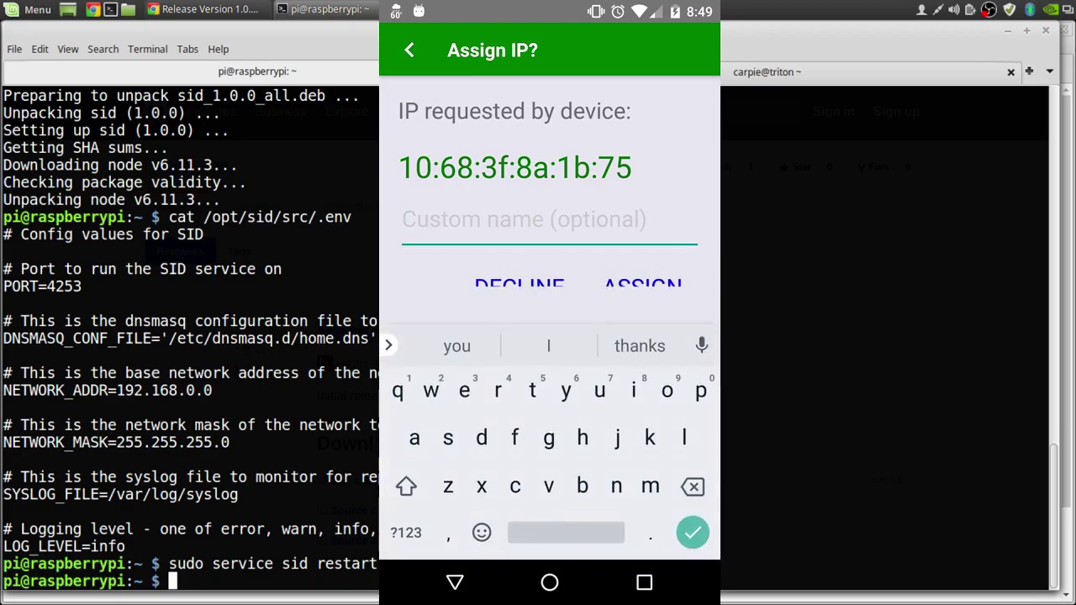
text(m)
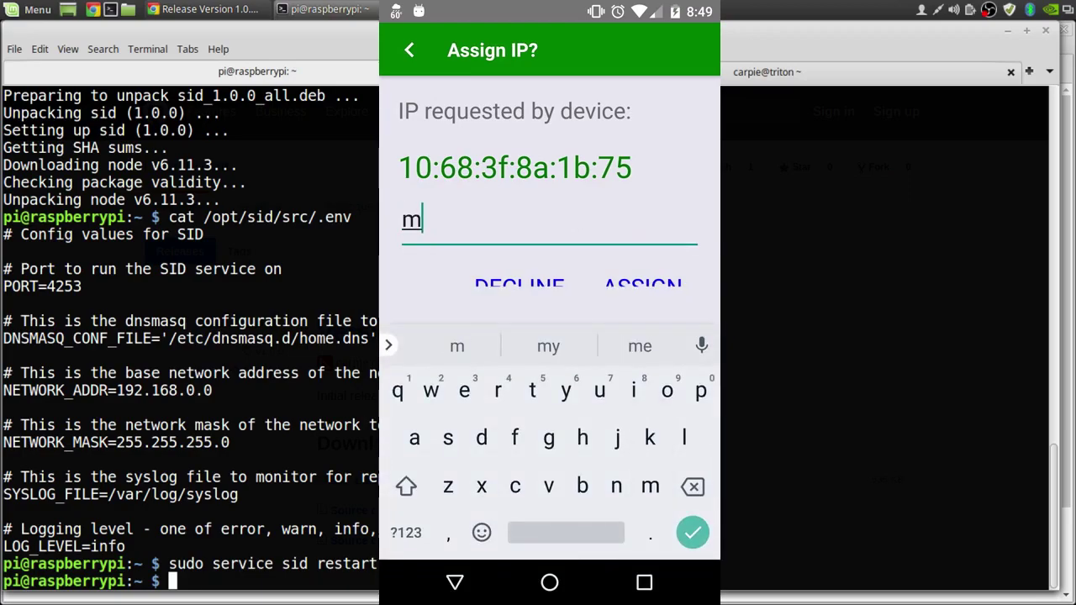
text(yphone)
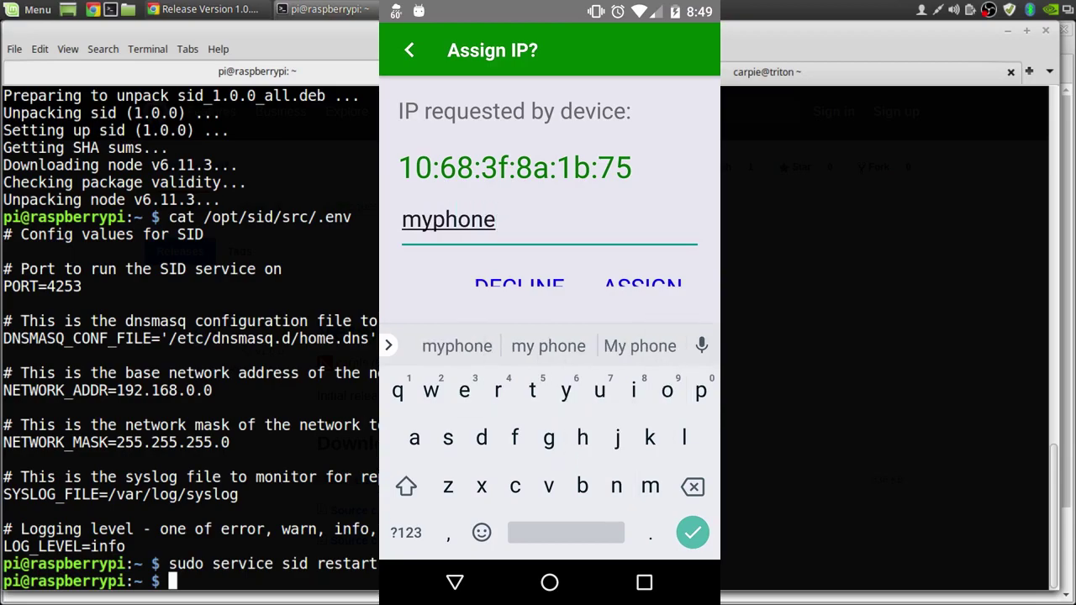
key(Return)
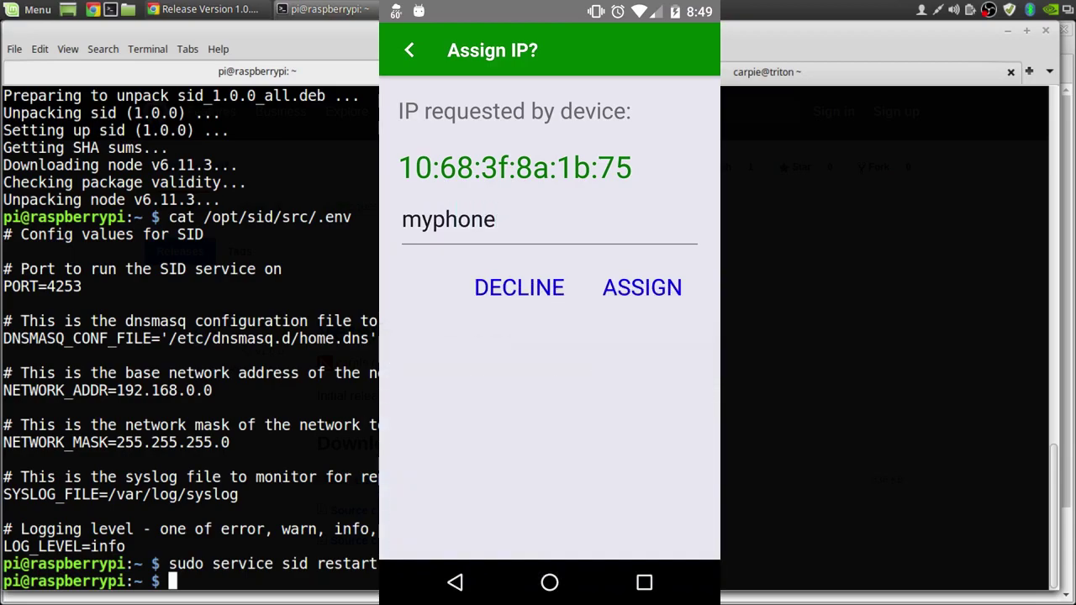
click(642, 287)
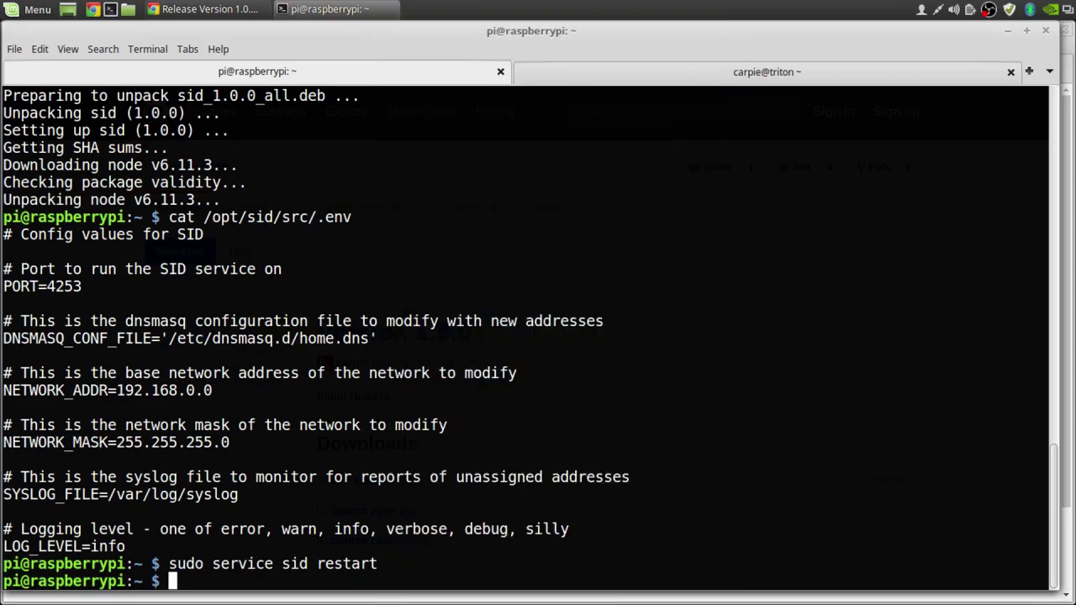
Step: From the local carpie@triton terminal session, ping myphone for a few replies and stop the ping
key(ctrl+Page_Down)
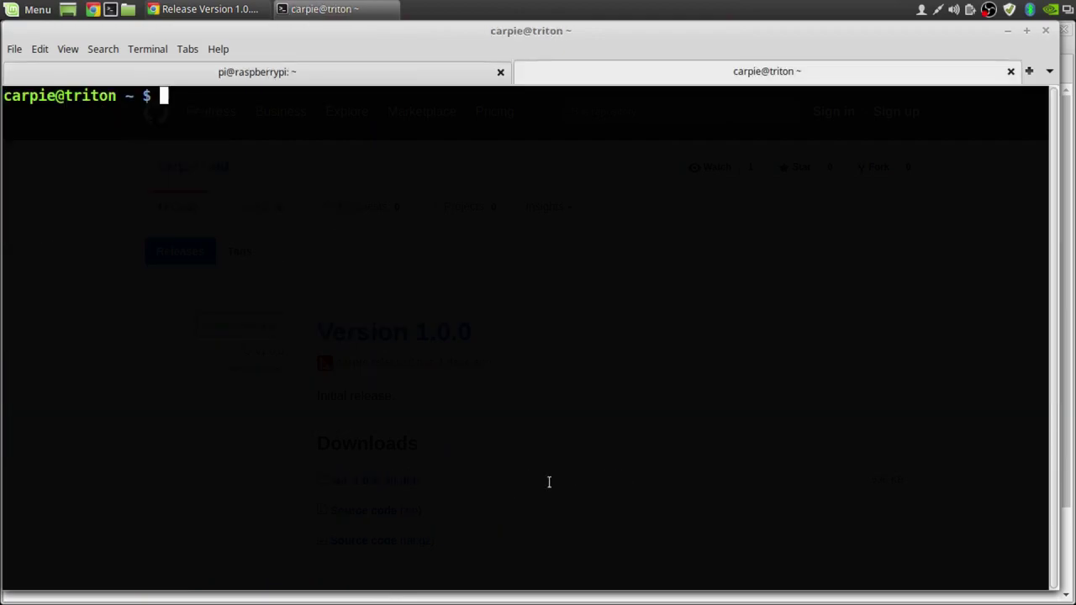
text(ping myph)
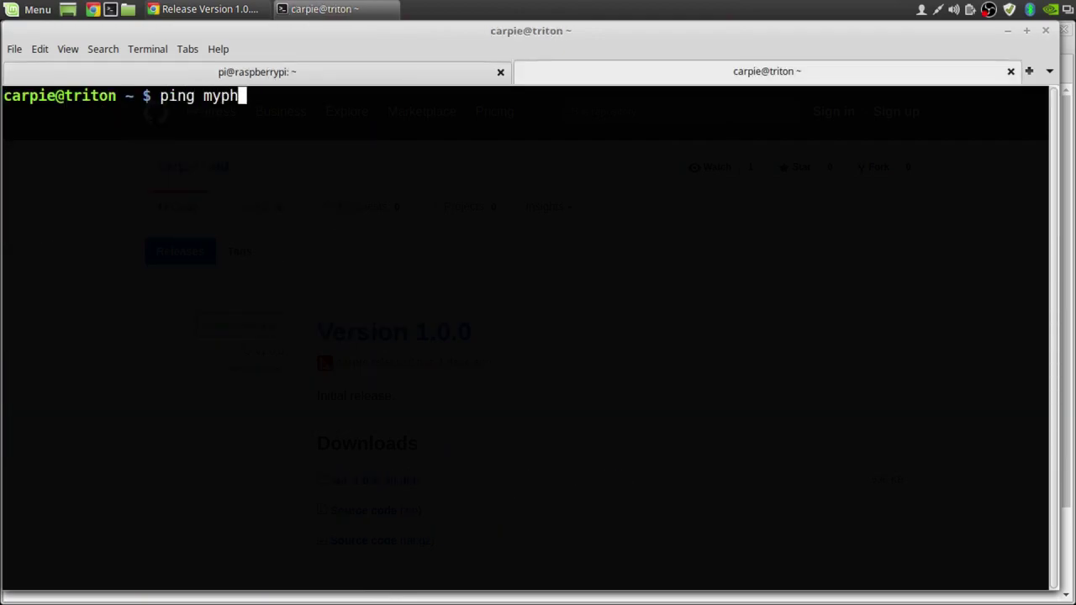
text(one)
key(Return)
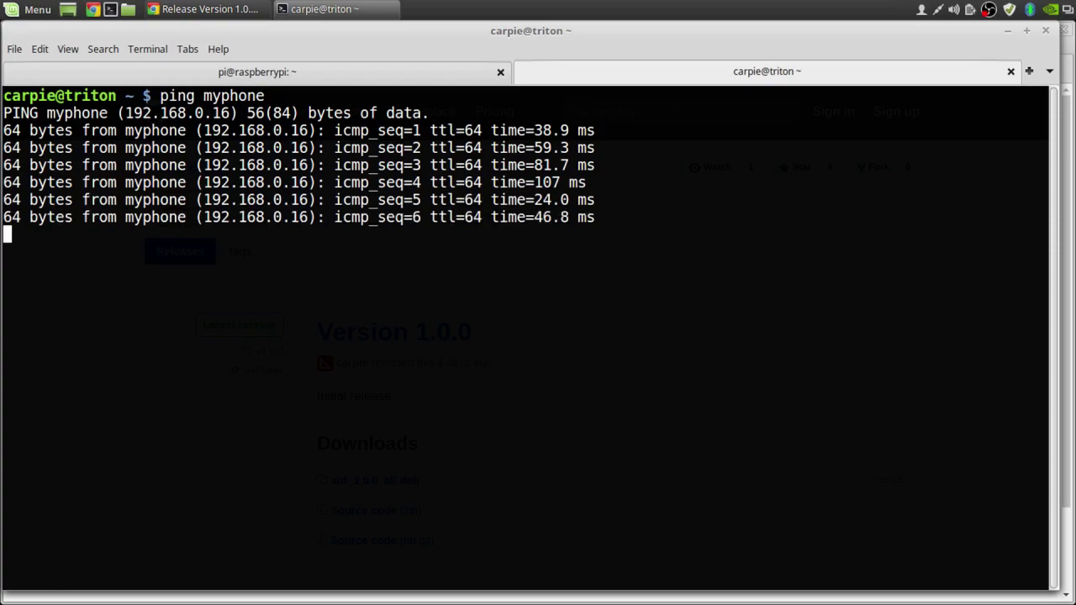
key(ctrl+c)
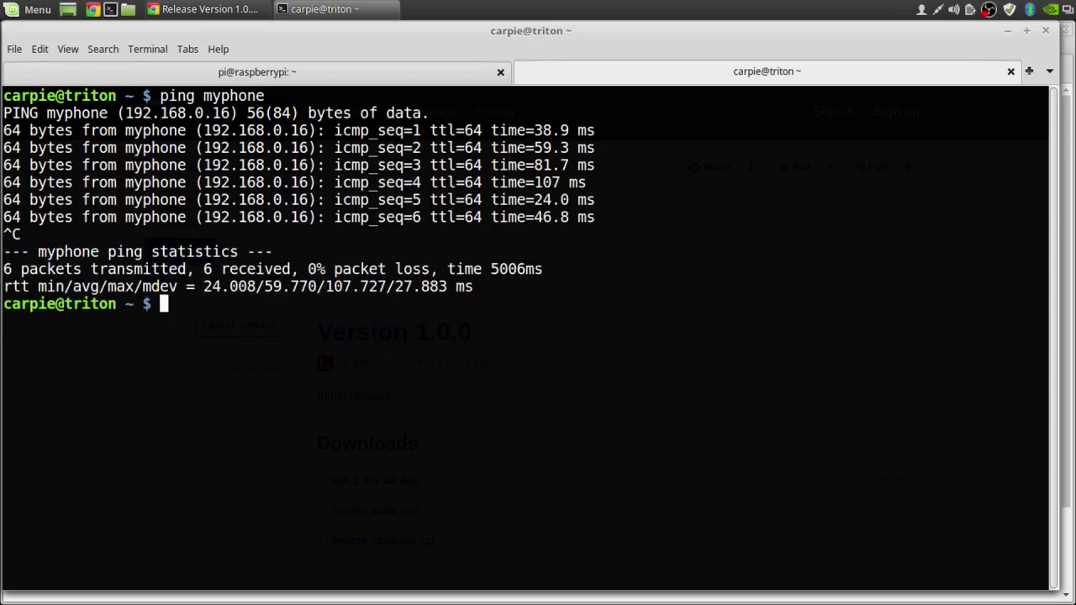